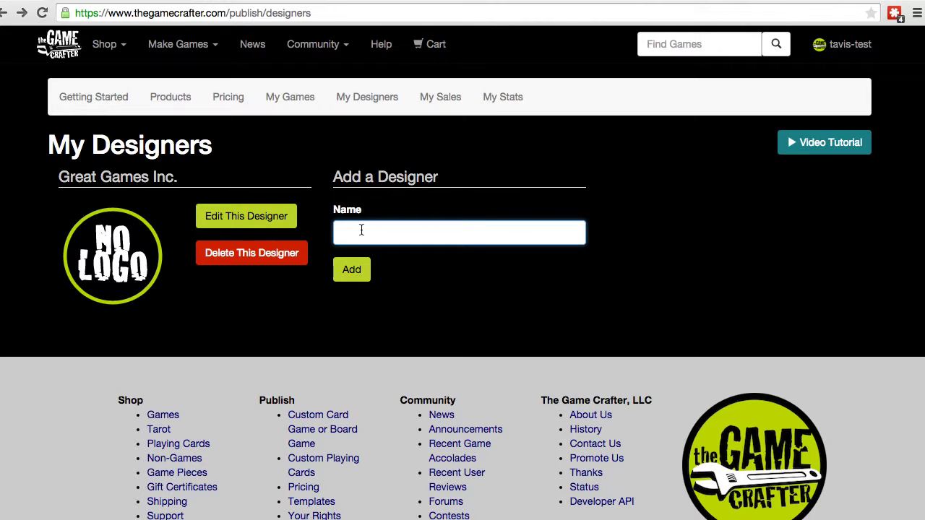
- Create a new designer named 'Designer 2.0' on the My Designers page
type("Designer 2.0")
left_click(351, 271)
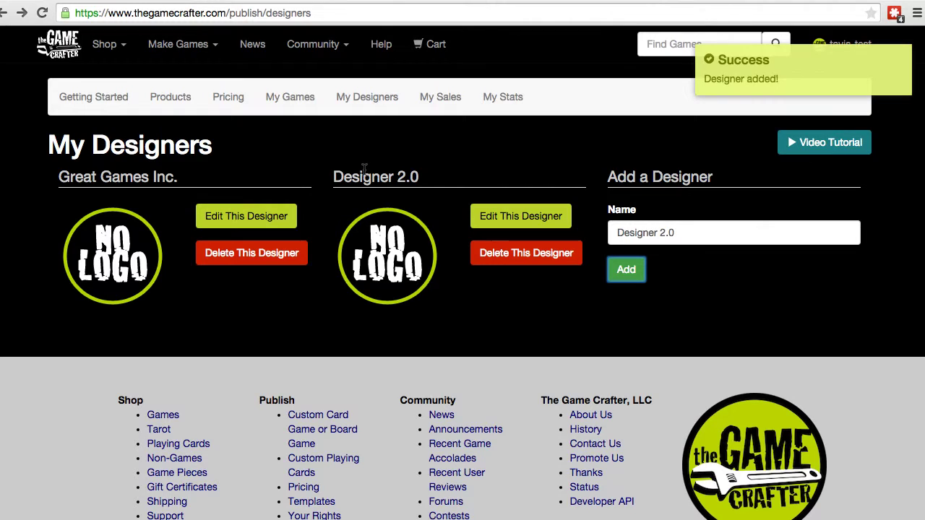
left_click(512, 219)
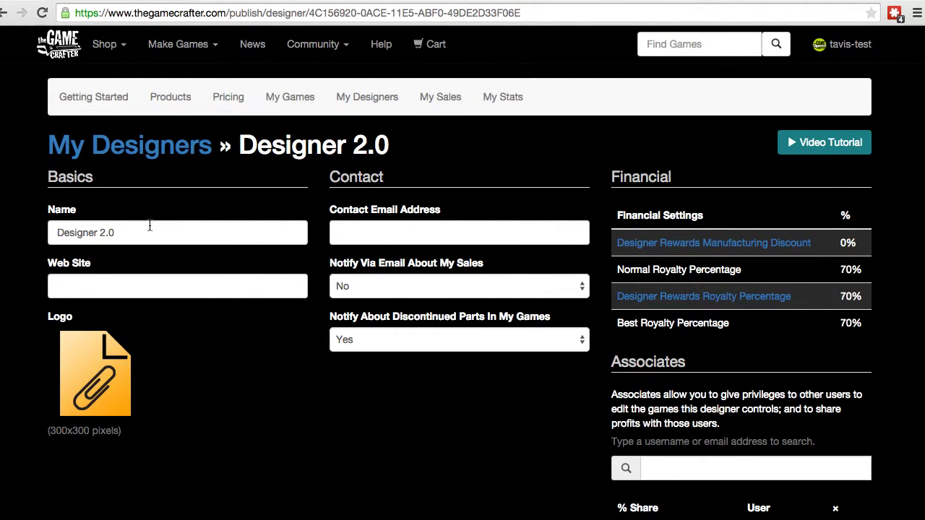
left_click_drag(125, 231, 39, 232)
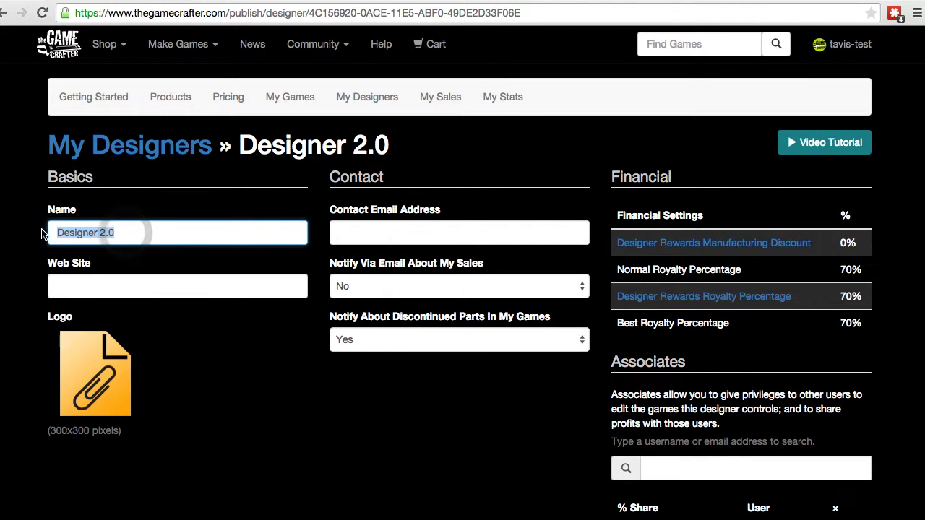
left_click(87, 285)
type("www.thega")
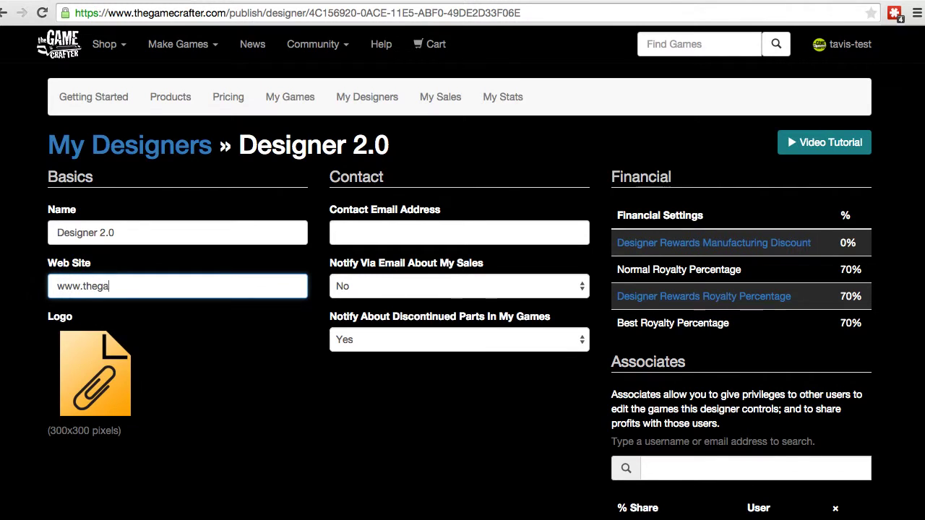
type("mecrafter.com")
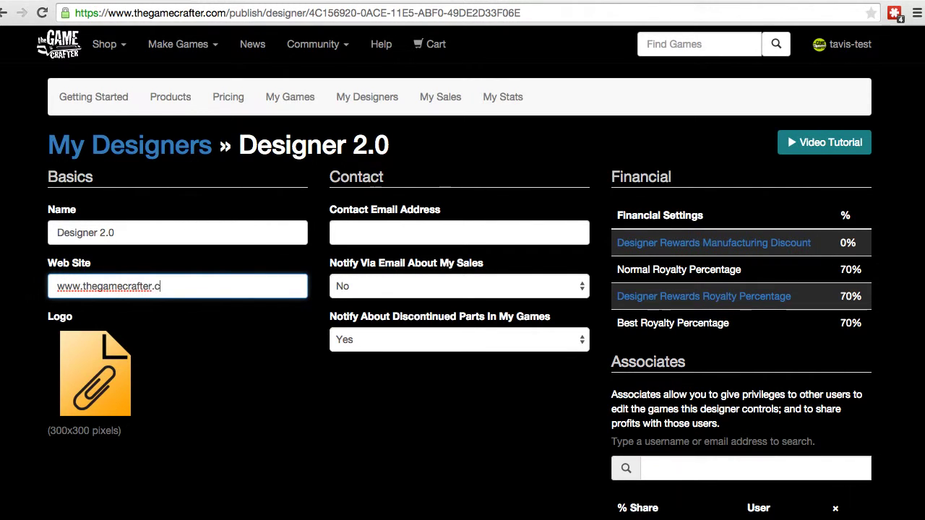
left_click(234, 345)
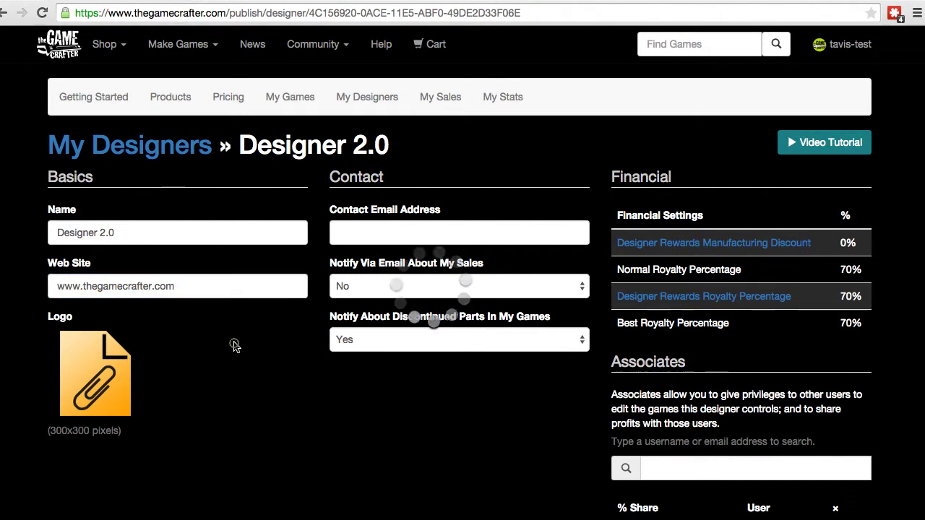
left_click(87, 369)
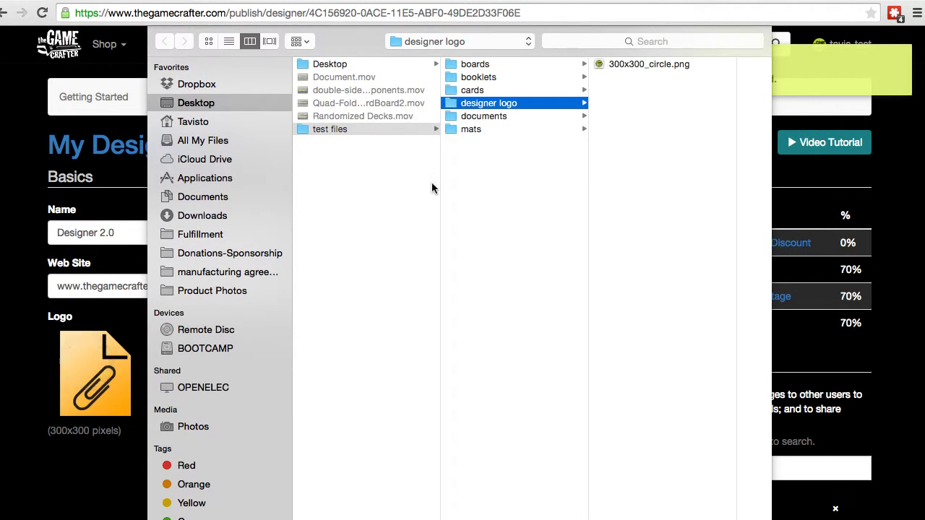
- Upload 300x300_circle.png as Designer 2.0's logo
left_click(642, 65)
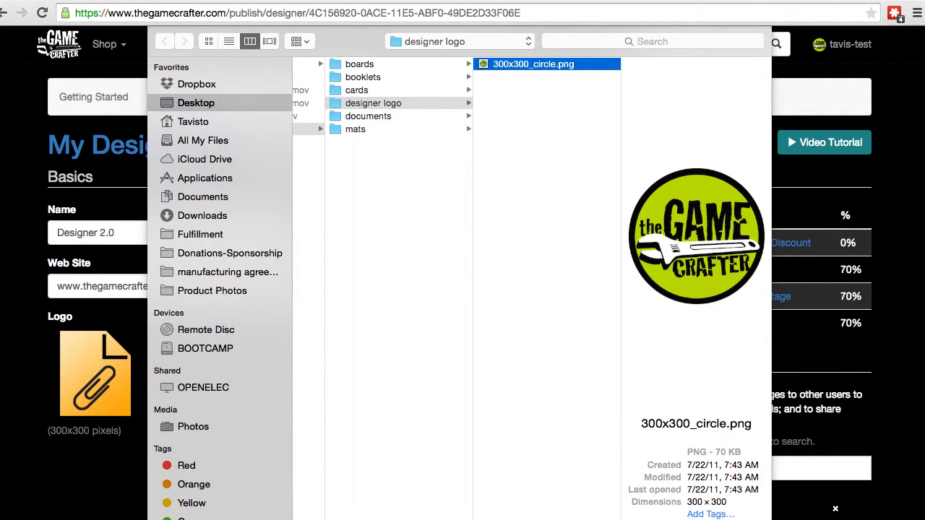
key("Return")
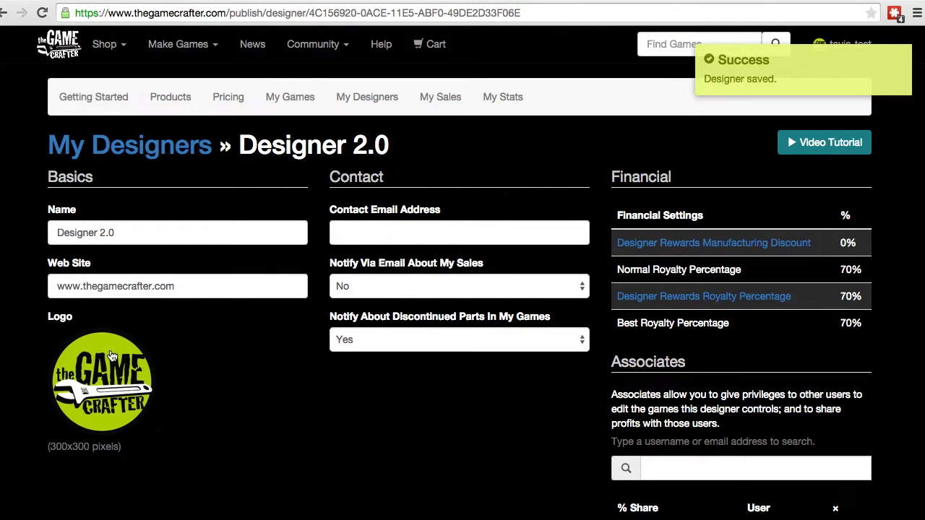
- Enter and save the designer's contact e-mail address
left_click(368, 234)
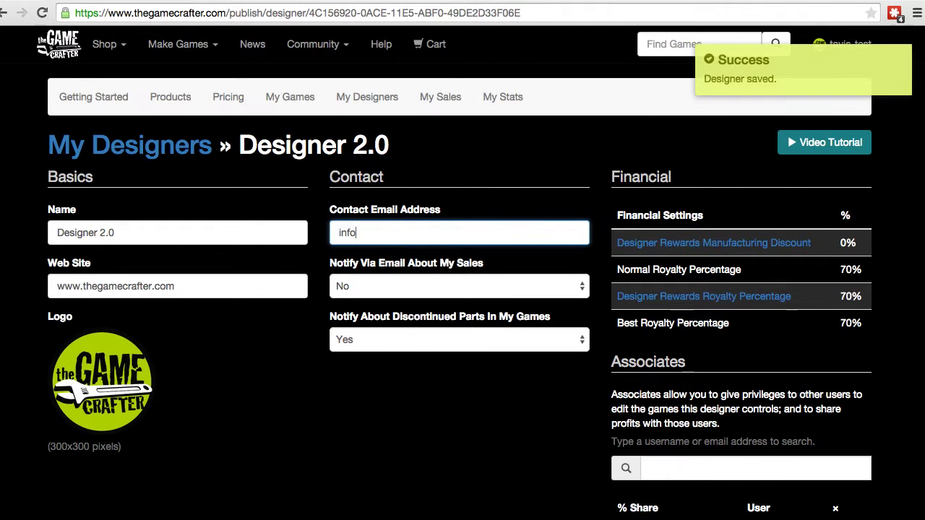
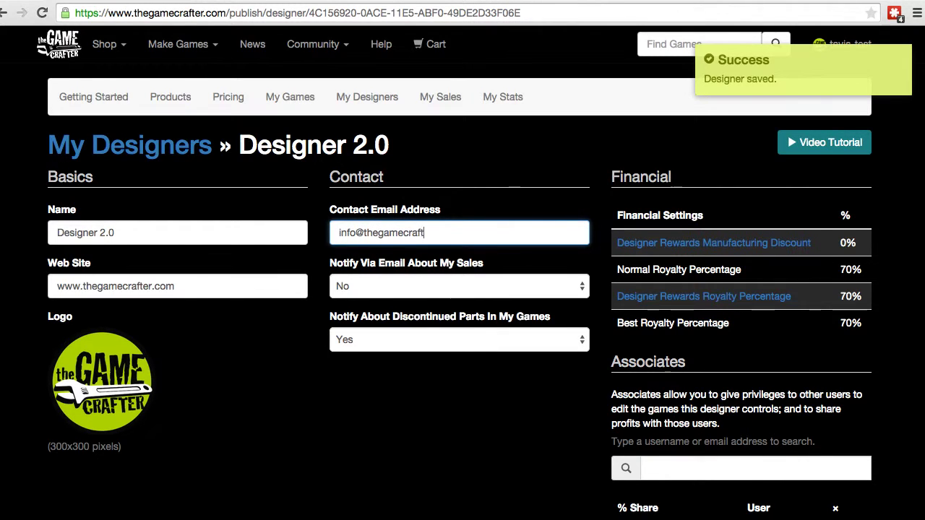
left_click(504, 258)
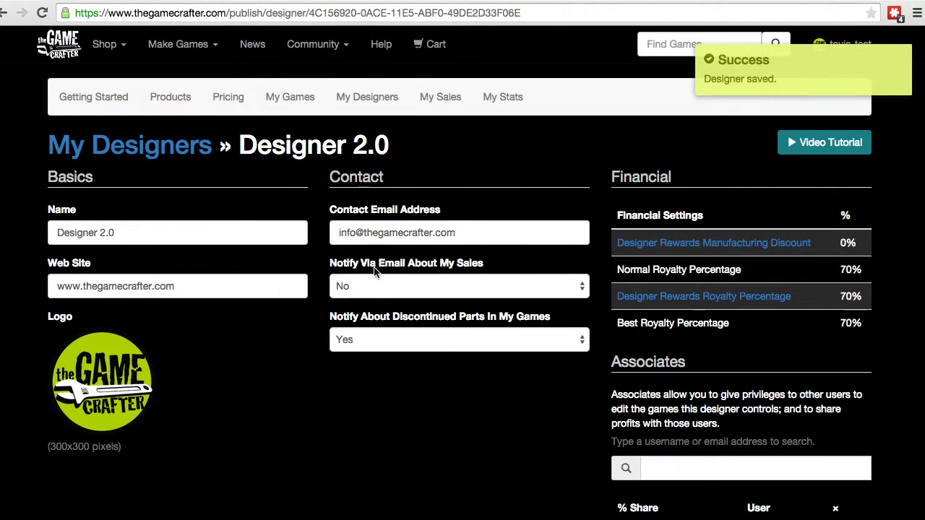
- Set sales e-mail notifications to Yes, keeping discontinued-parts notifications on Yes
left_click(372, 288)
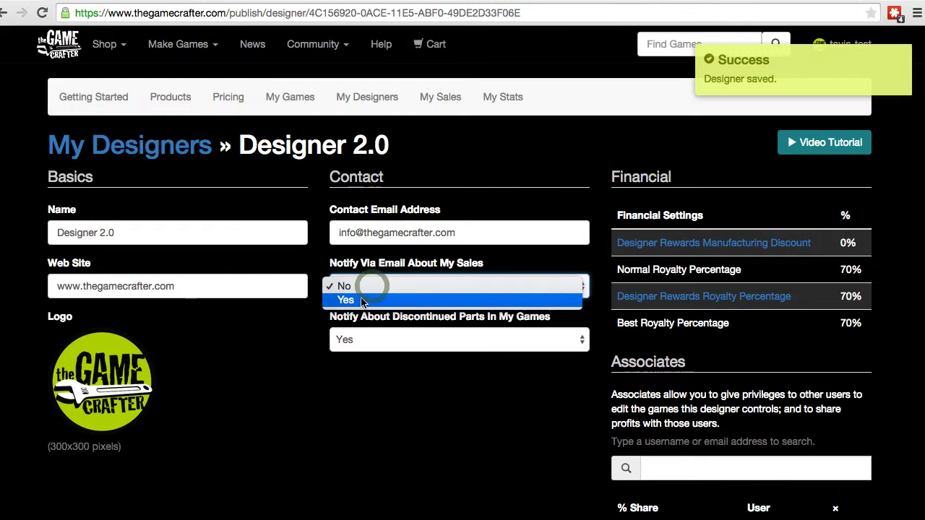
left_click(361, 301)
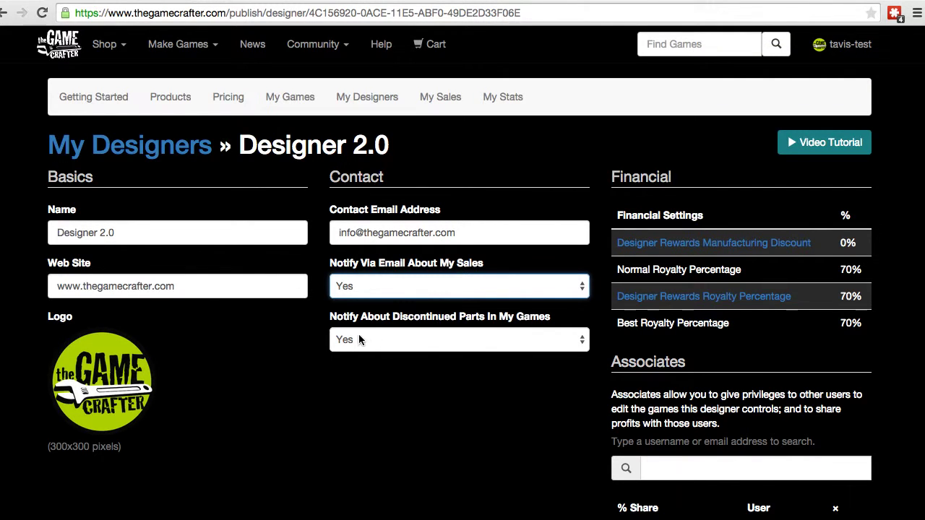
left_click(359, 340)
left_click(358, 340)
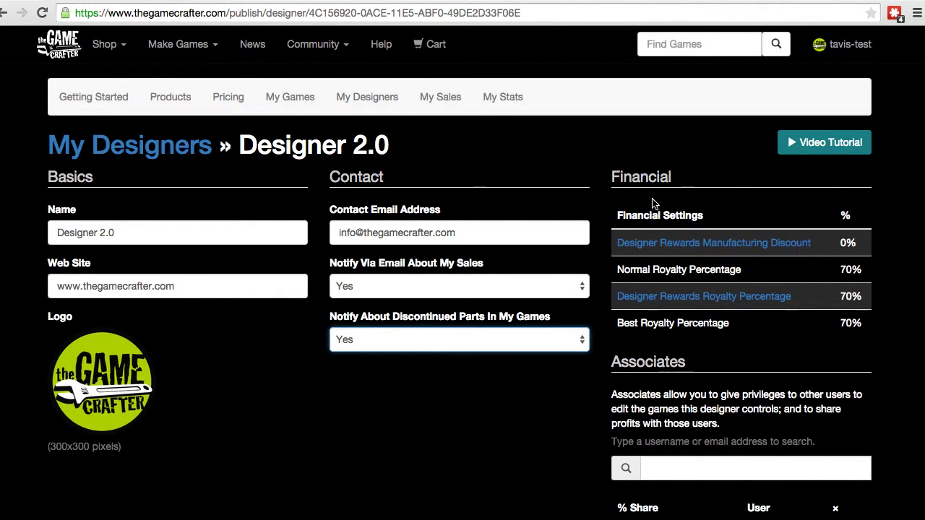
left_click(649, 249)
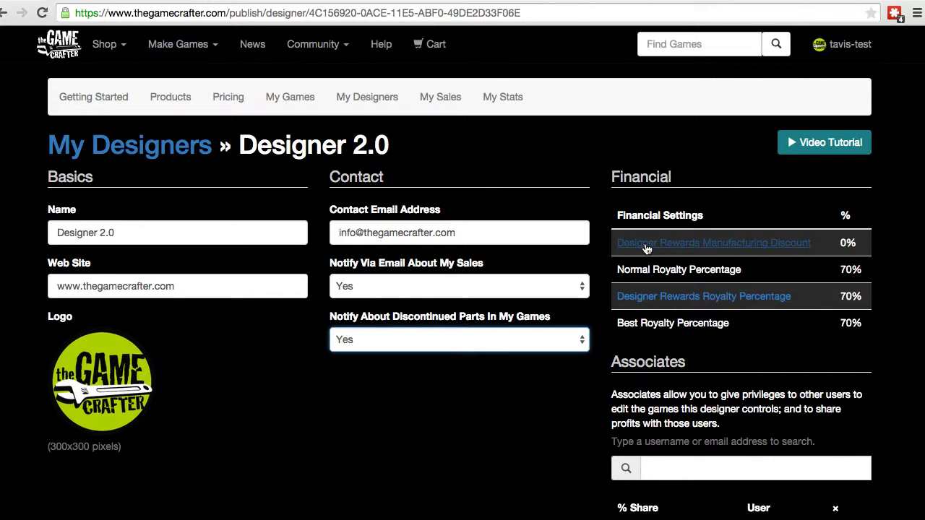
left_click(646, 248)
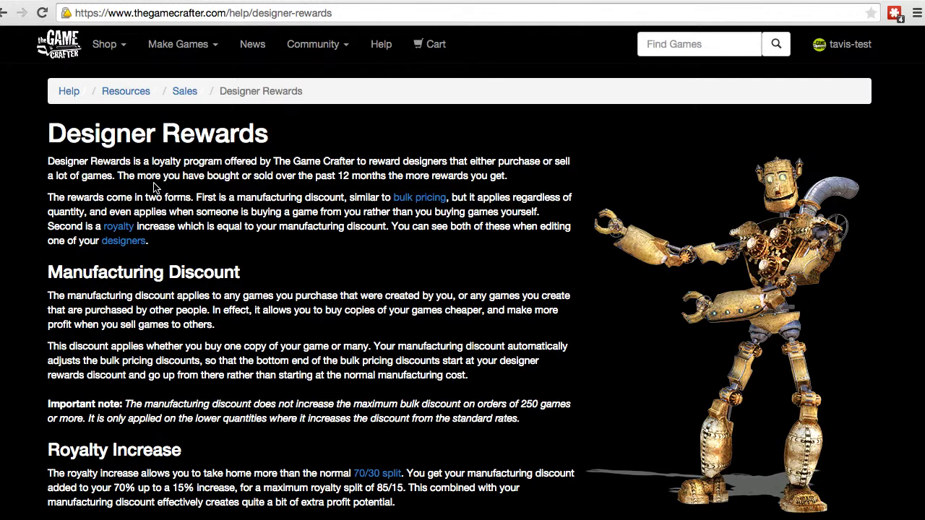
scroll(154, 188, "down", 2)
scroll(155, 181, "up", 2)
left_click(3, 14)
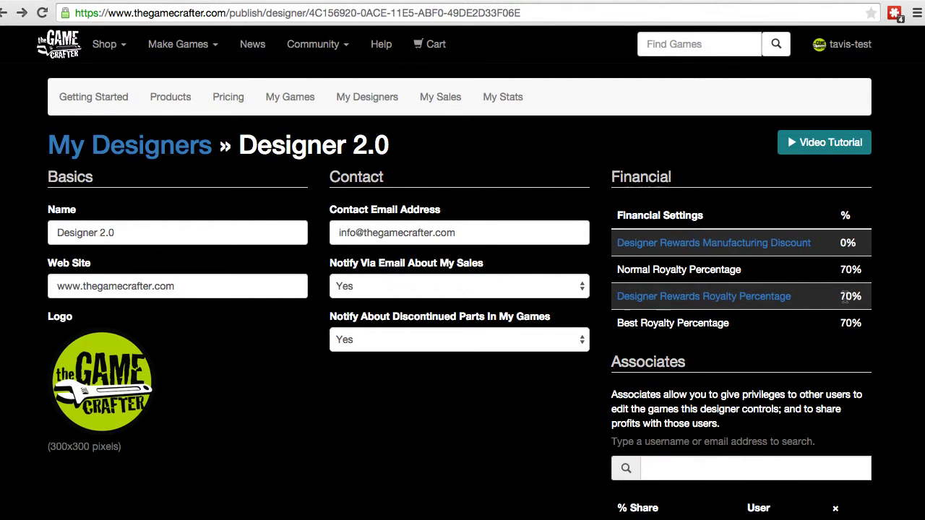
scroll(842, 296, "down", 1)
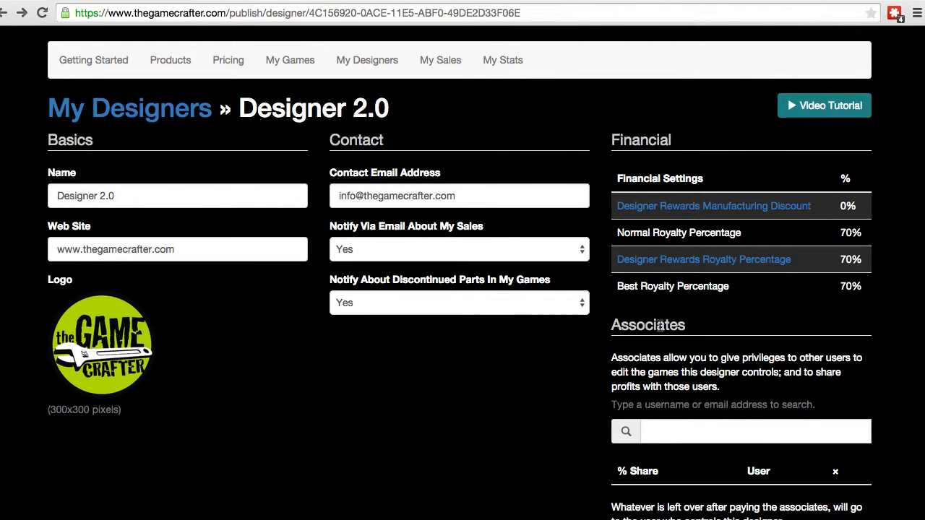
left_click(659, 428)
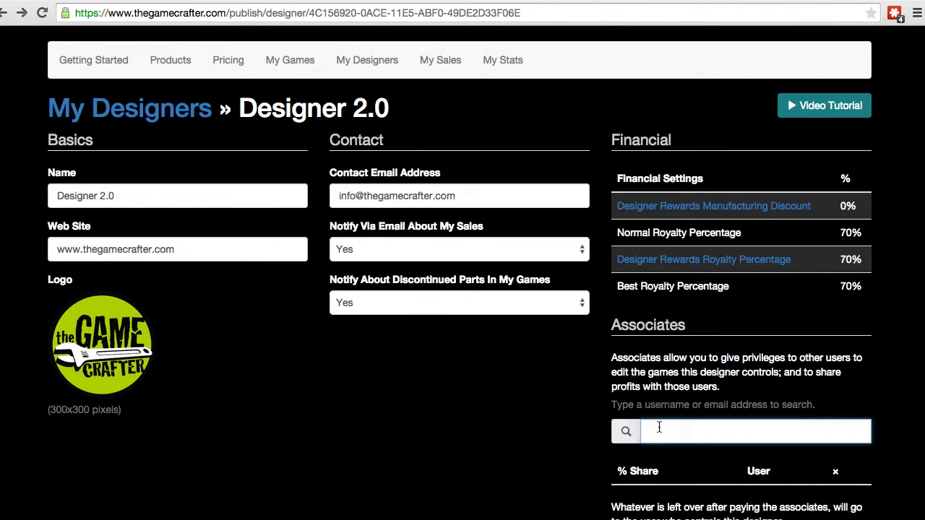
- Find the user by username, add them as an associate, and set their share to 50%
type("tavis")
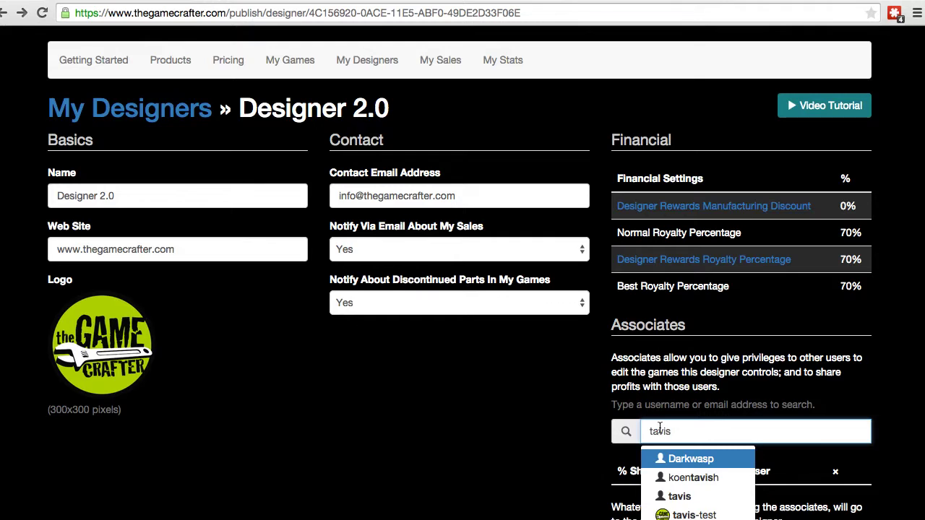
left_click(679, 497)
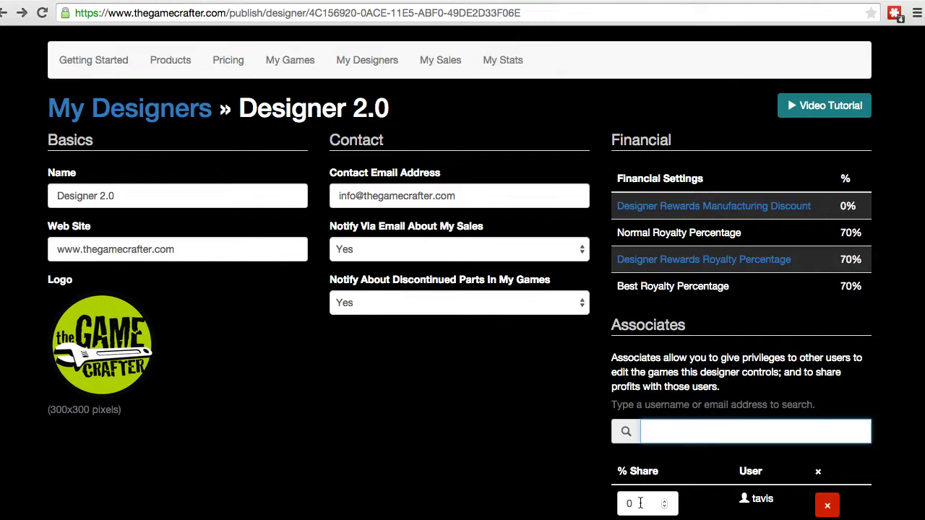
left_click(640, 503)
double_click(640, 503)
type("50")
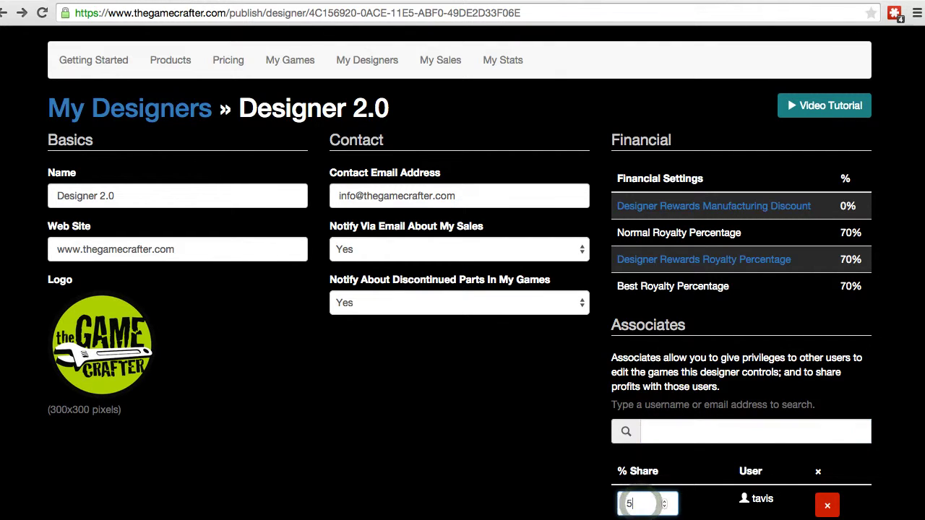
left_click(697, 504)
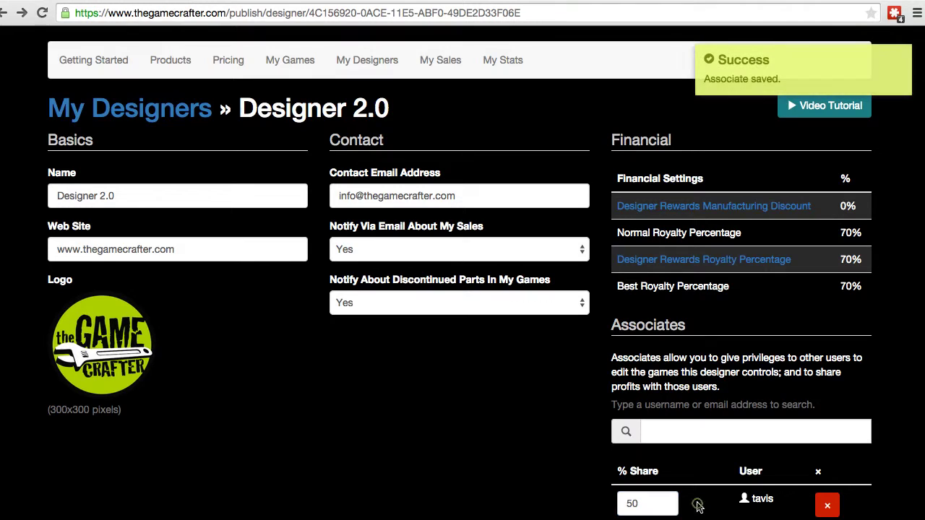